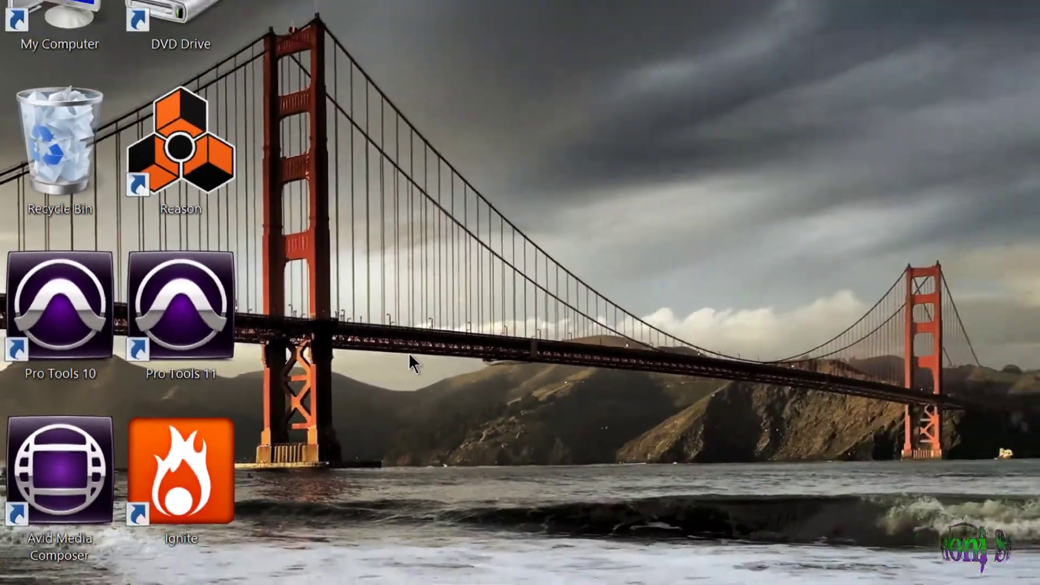
Switch from the desktop to the Start screen showing the Avid tiles
key("super")
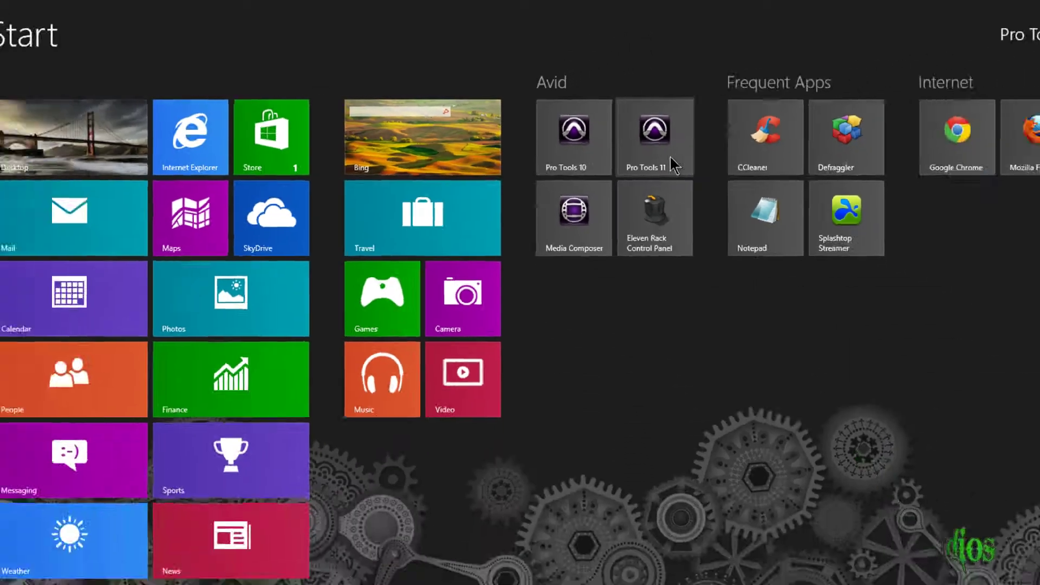
Return to the desktop with the Pro Tools 10 and 11 shortcuts
key("super")
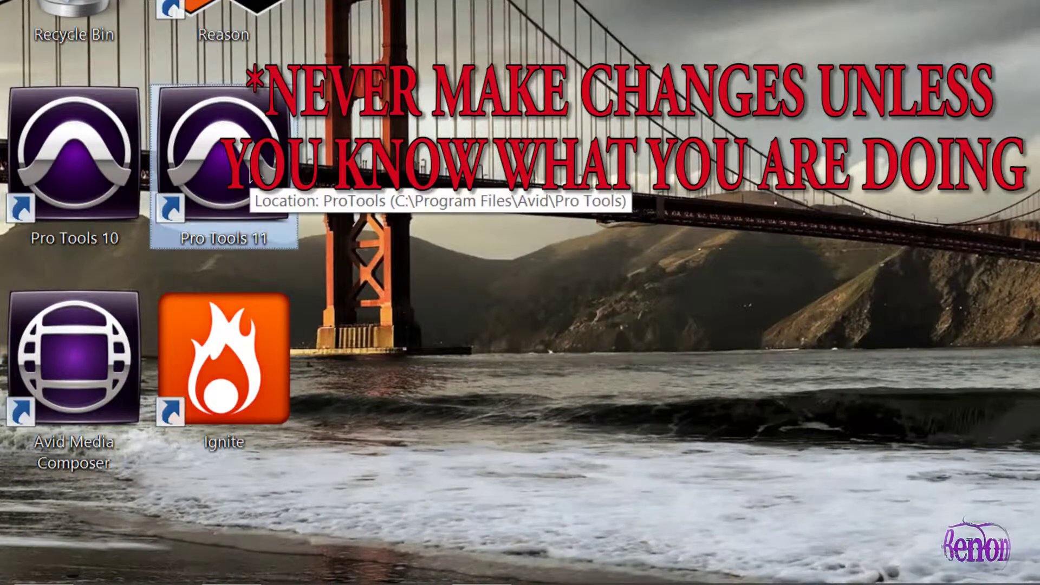
Open the Pro Tools 11 shortcut's Properties and load the icons from ProTools.exe
right_click(222, 157)
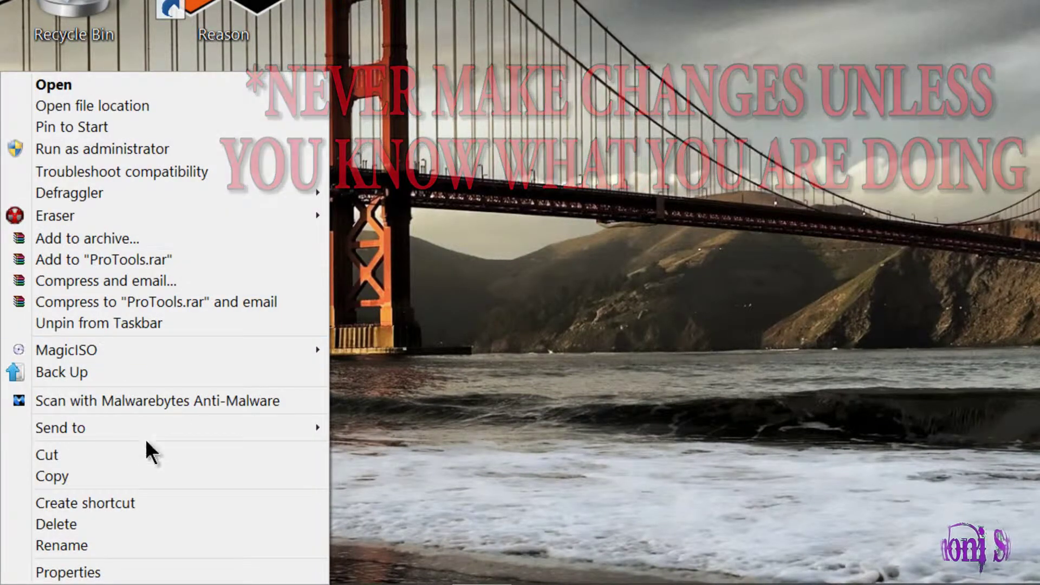
left_click(99, 575)
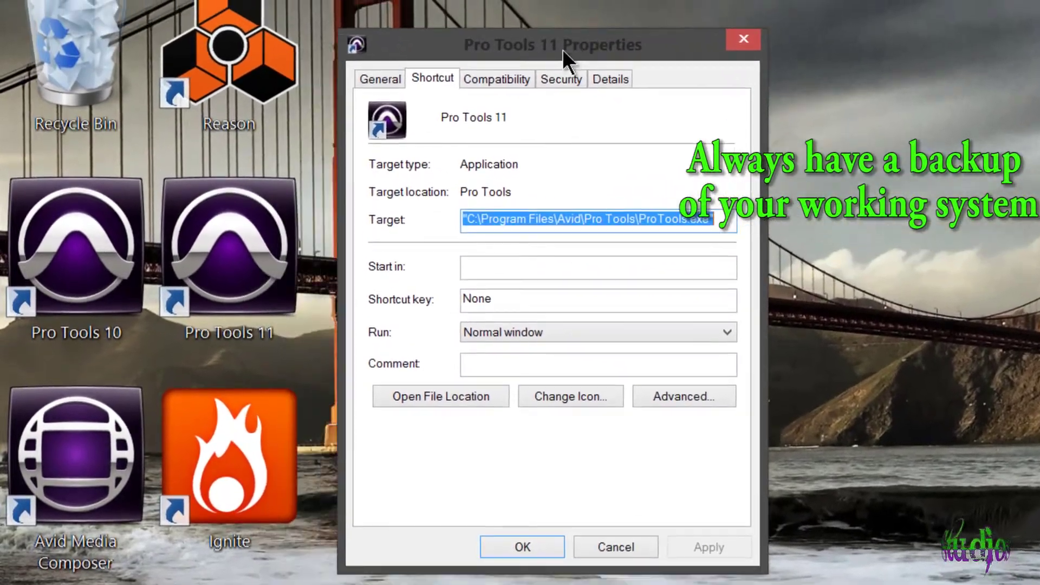
left_click_drag(562, 50, 571, 40)
left_click(430, 70)
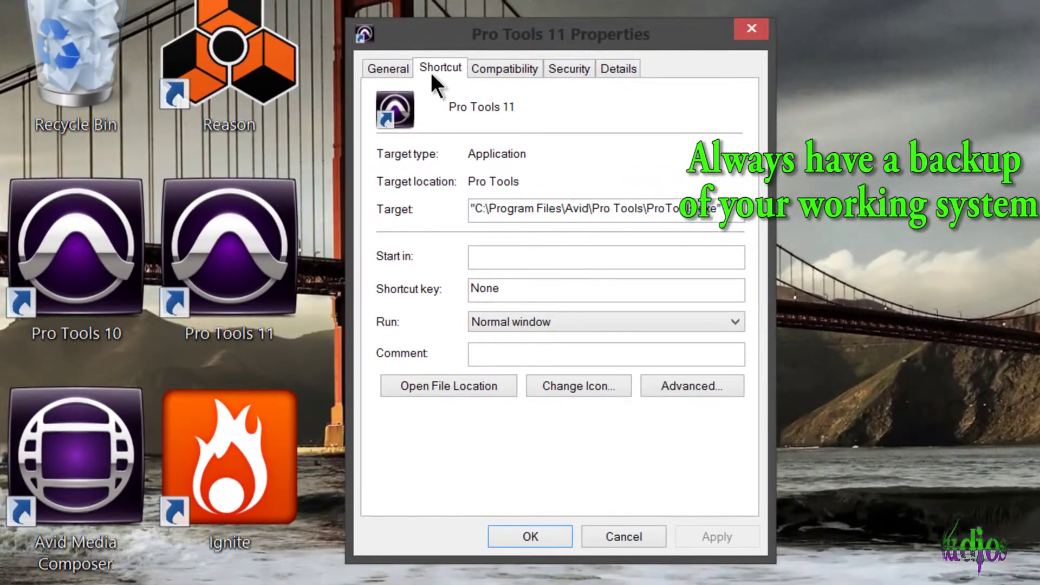
left_click(583, 385)
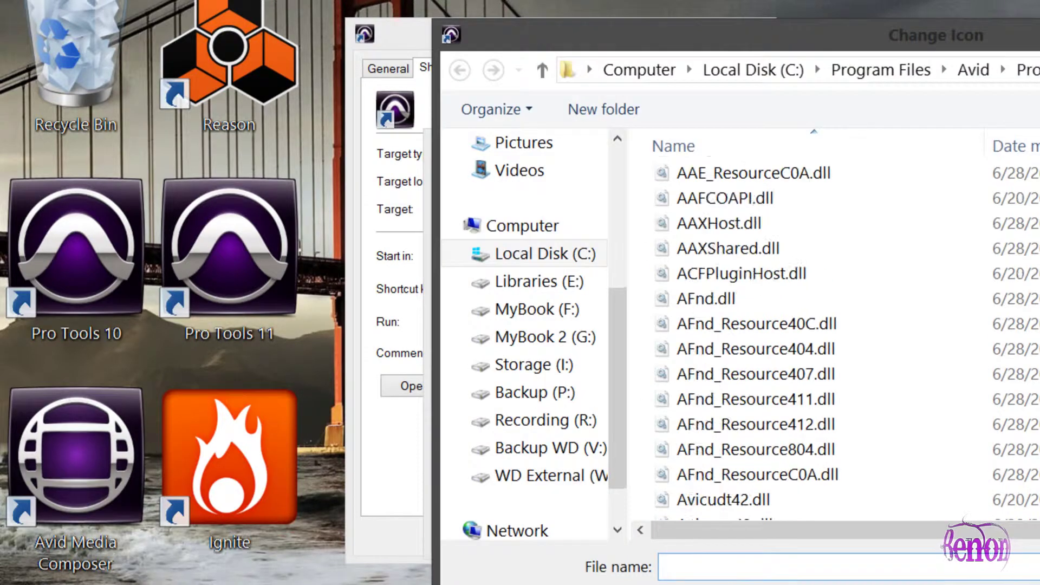
left_click_drag(1009, 201, 999, 366)
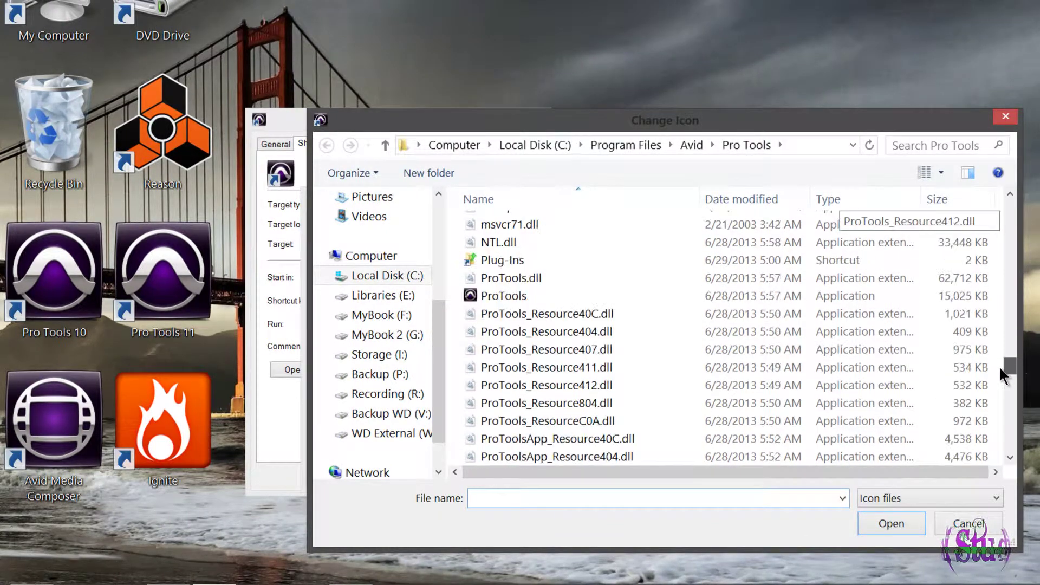
left_click(478, 295)
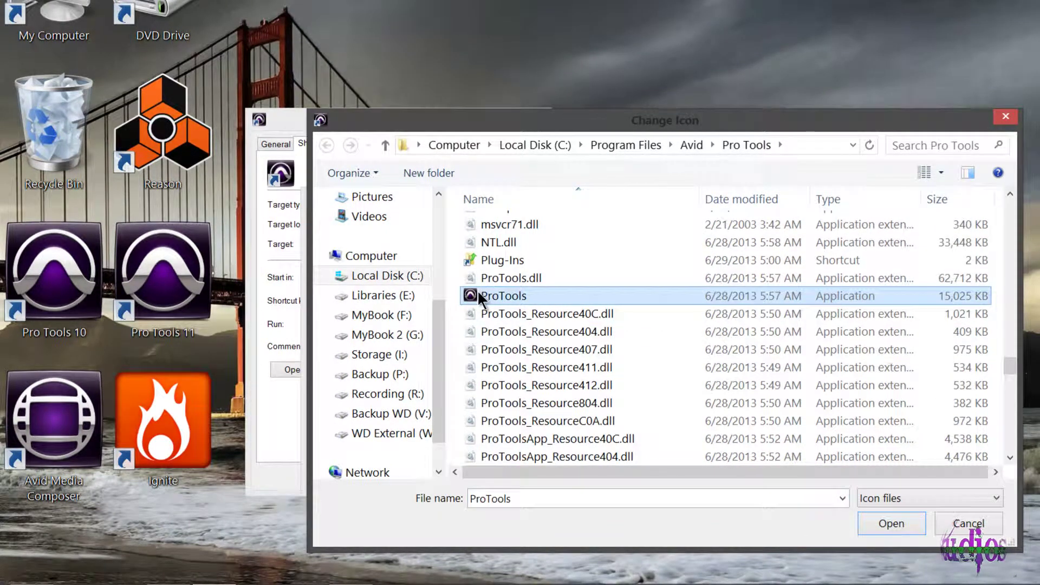
left_click(877, 523)
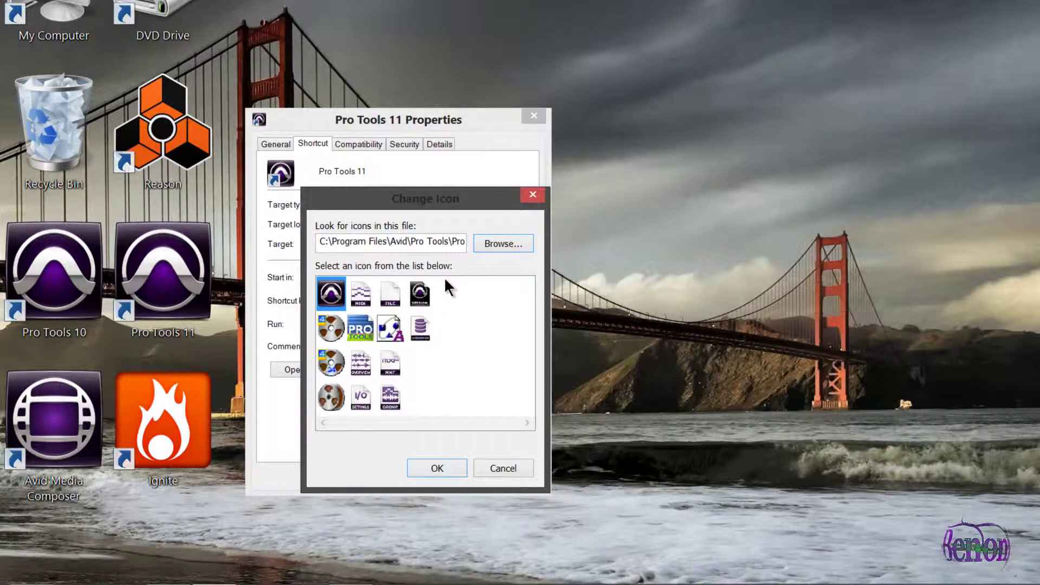
Switch the icon source to SoftwareUpdater.exe, then apply it with administrator permission
left_click(494, 243)
left_click(482, 402)
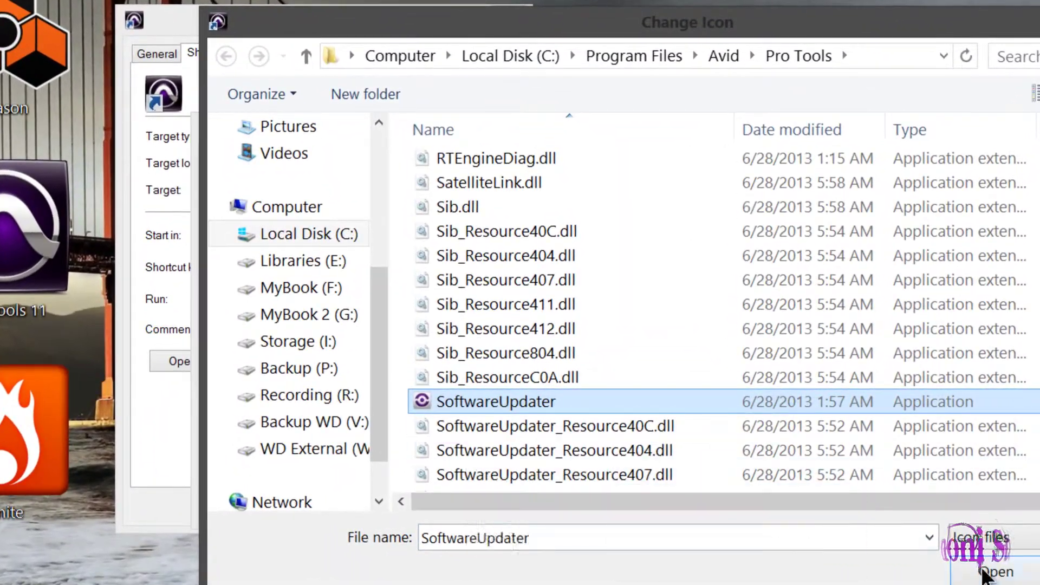
key("Return")
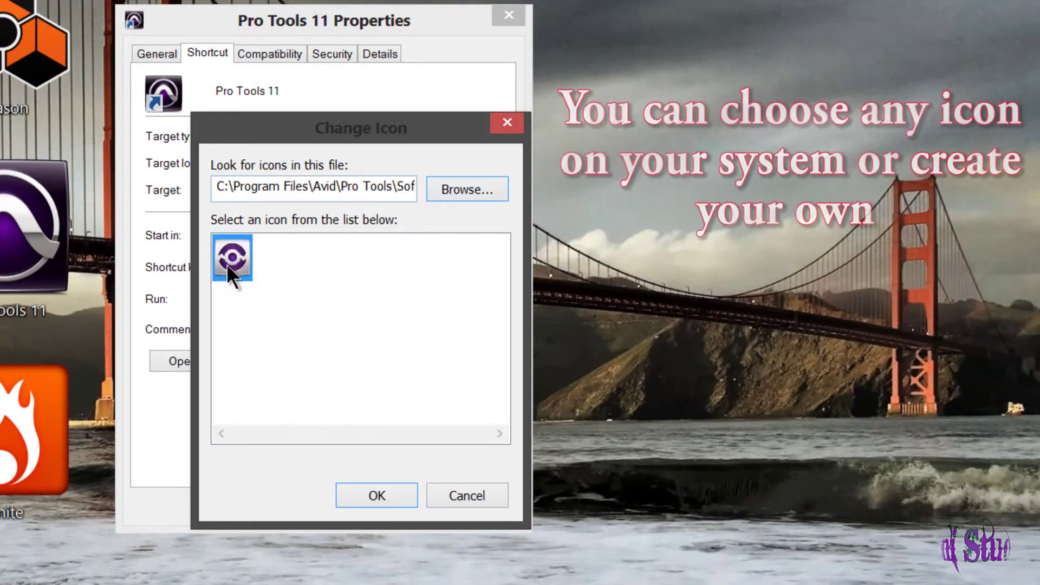
left_click(386, 492)
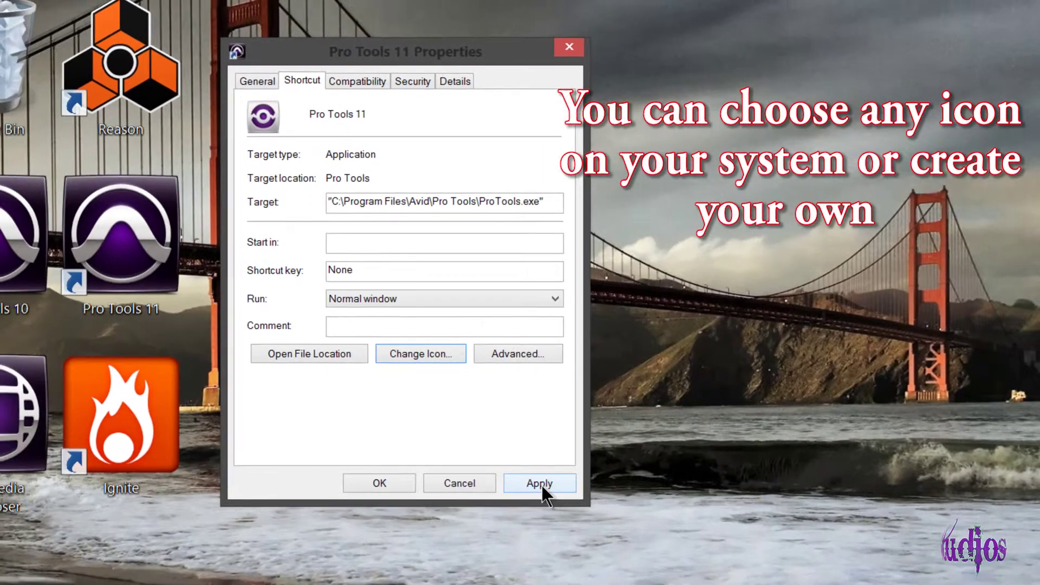
left_click(530, 490)
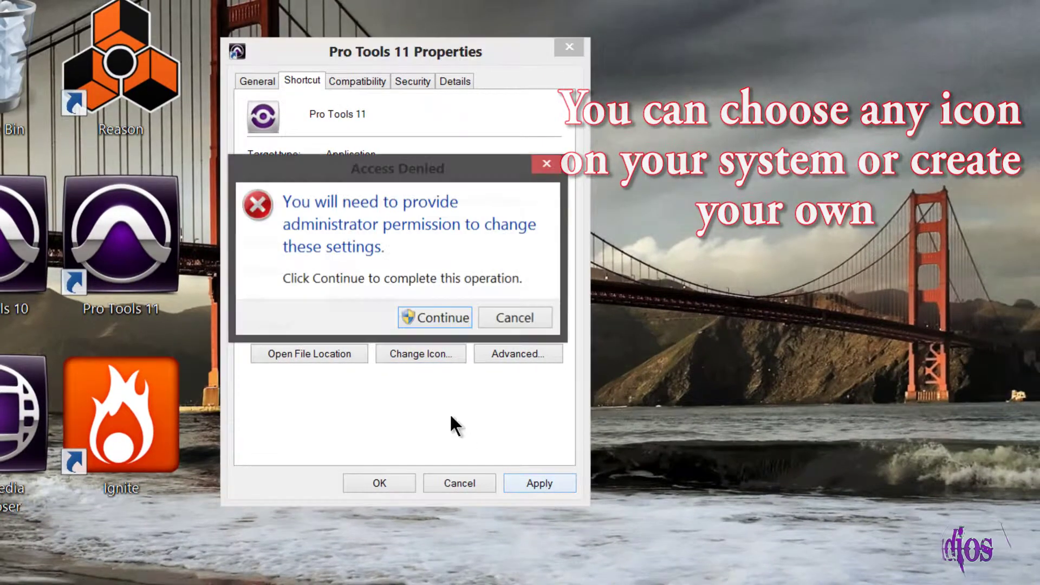
left_click(428, 316)
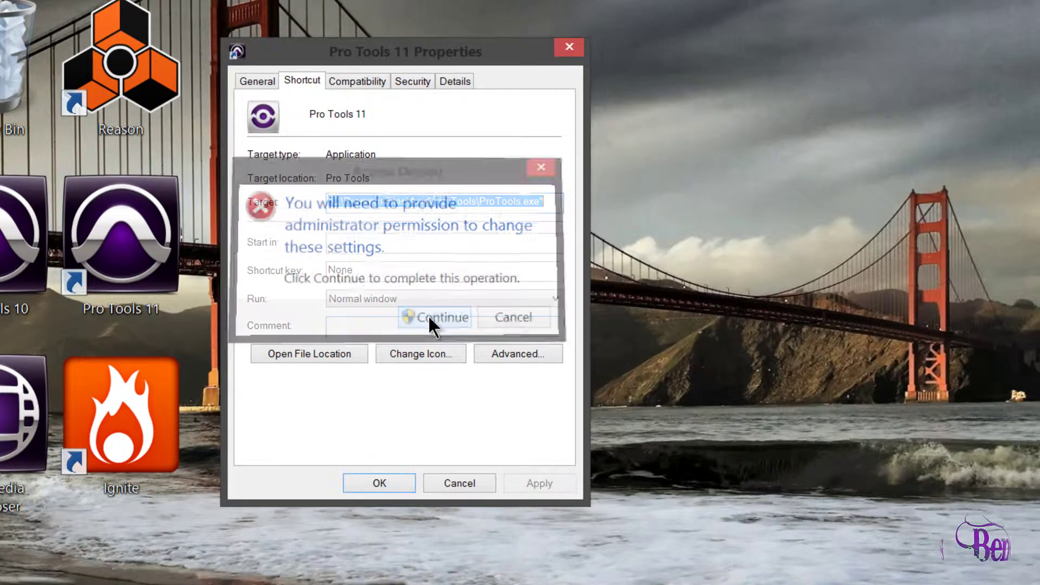
left_click(388, 483)
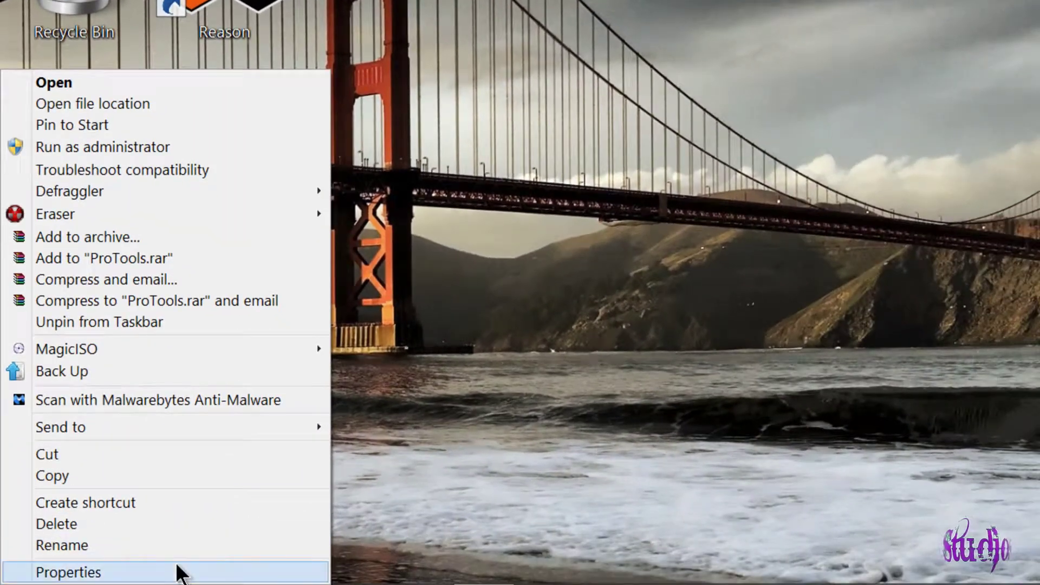
Set the shortcut icon to the PT11_Engine_Icon_BenoniStudios file, approving administrator permission
left_click(177, 569)
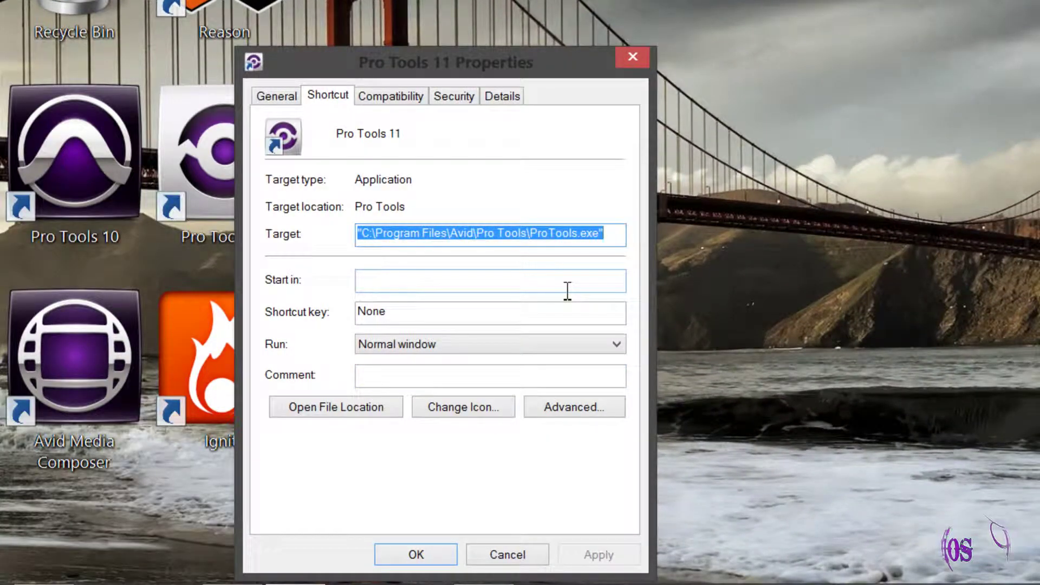
left_click(487, 407)
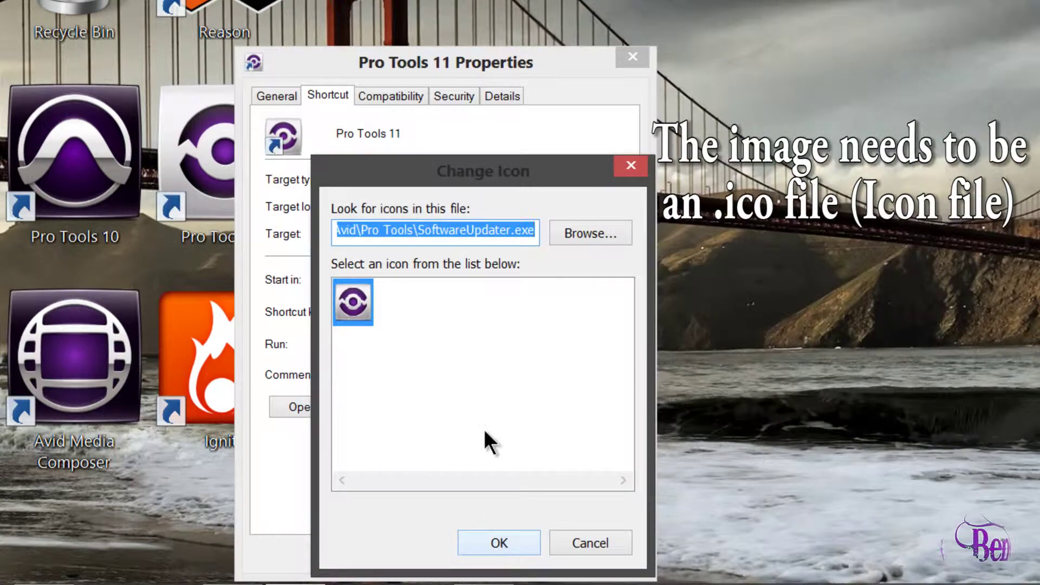
left_click(572, 240)
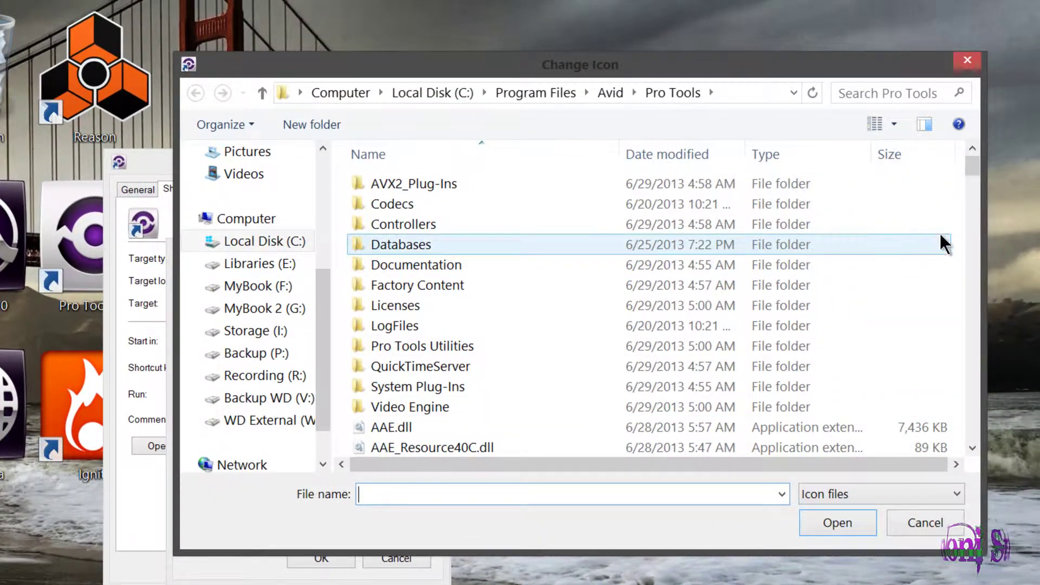
left_click_drag(972, 165, 967, 367)
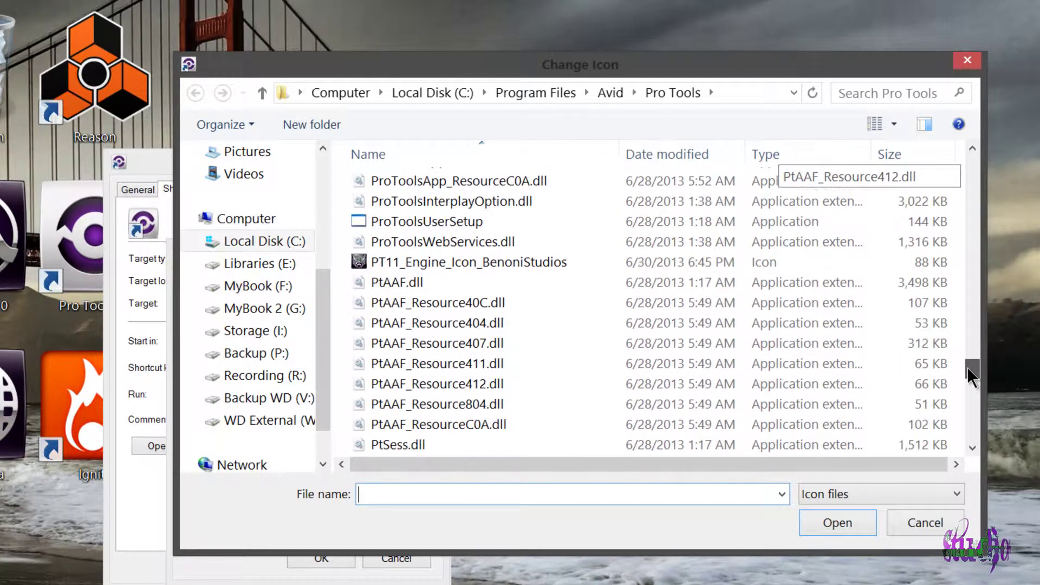
left_click(522, 259)
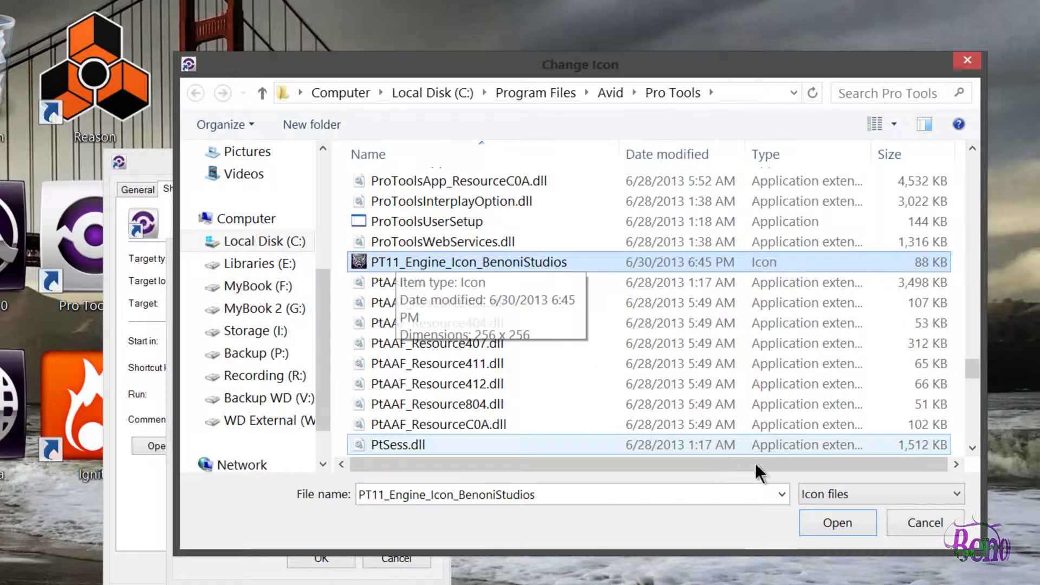
left_click(811, 522)
left_click(328, 556)
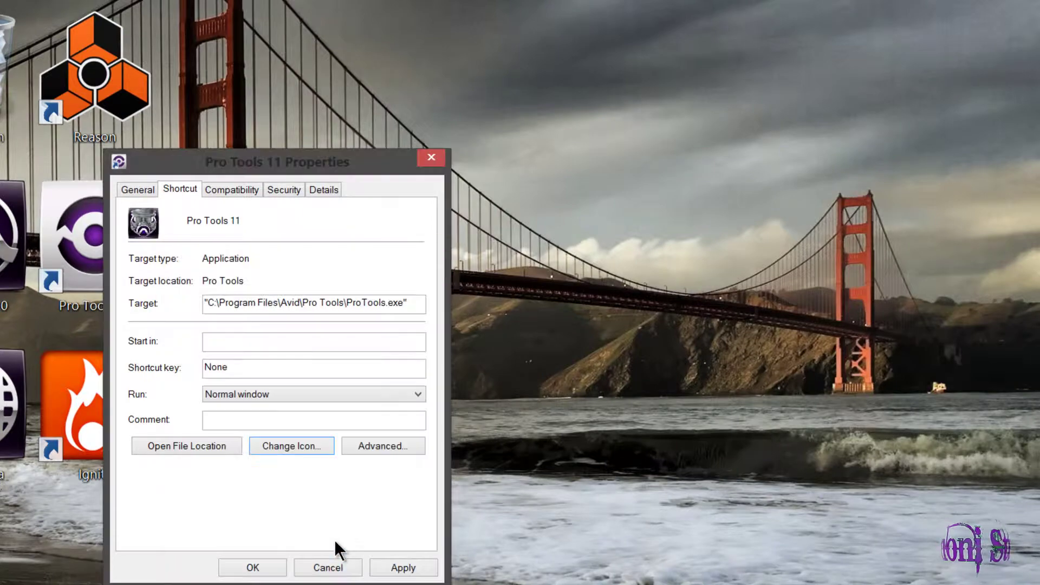
left_click(401, 566)
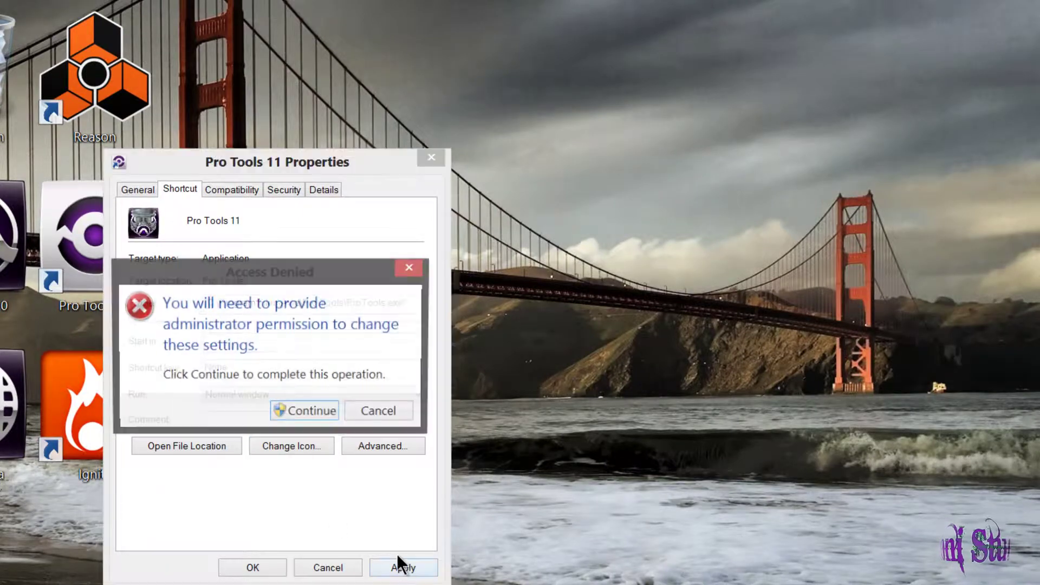
left_click(298, 411)
left_click(252, 567)
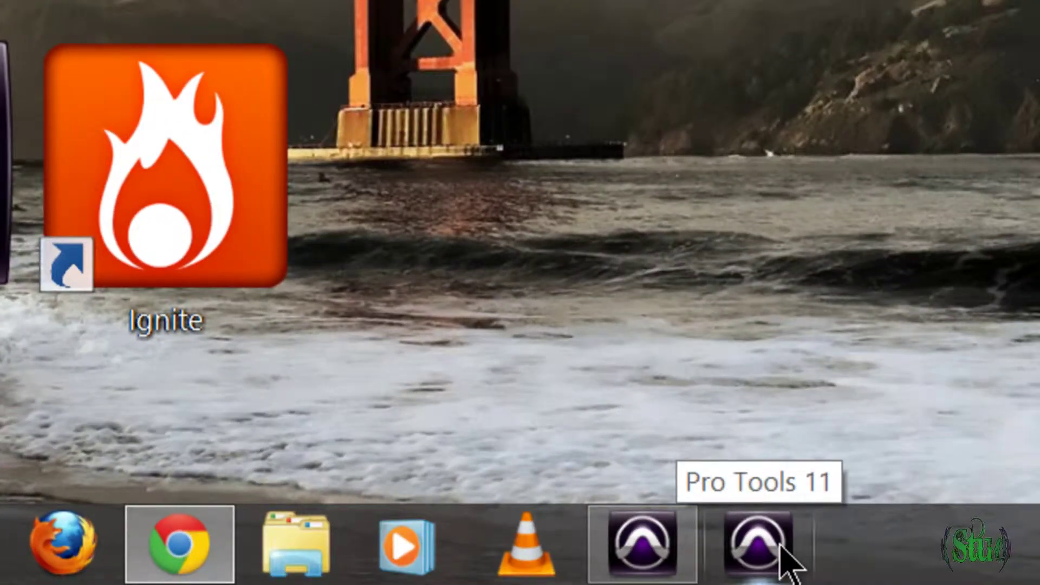
Unpin the old Pro Tools taskbar entry and pin the updated Pro Tools 11 shortcut instead
right_click(783, 561)
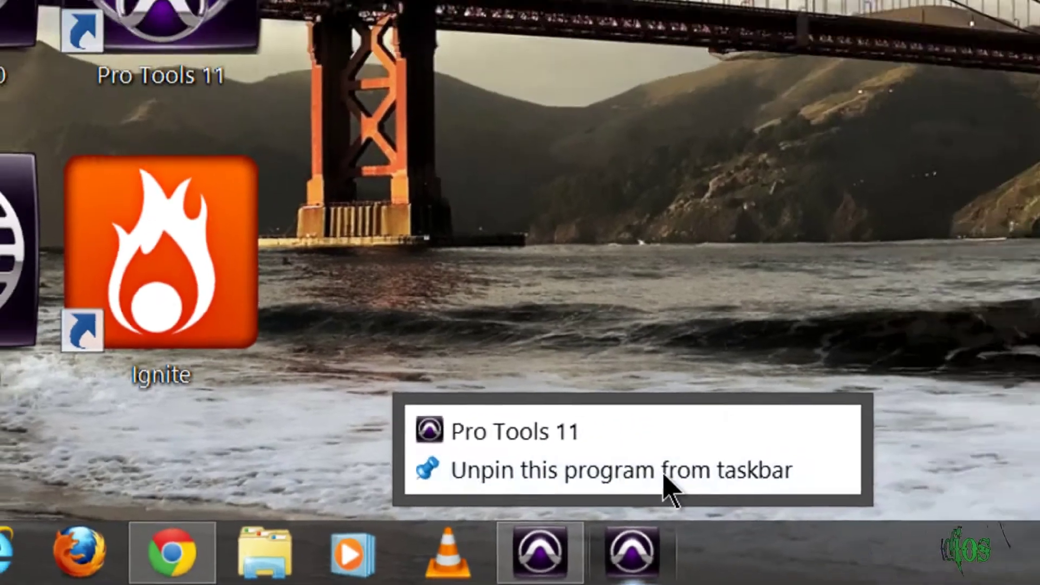
left_click(664, 472)
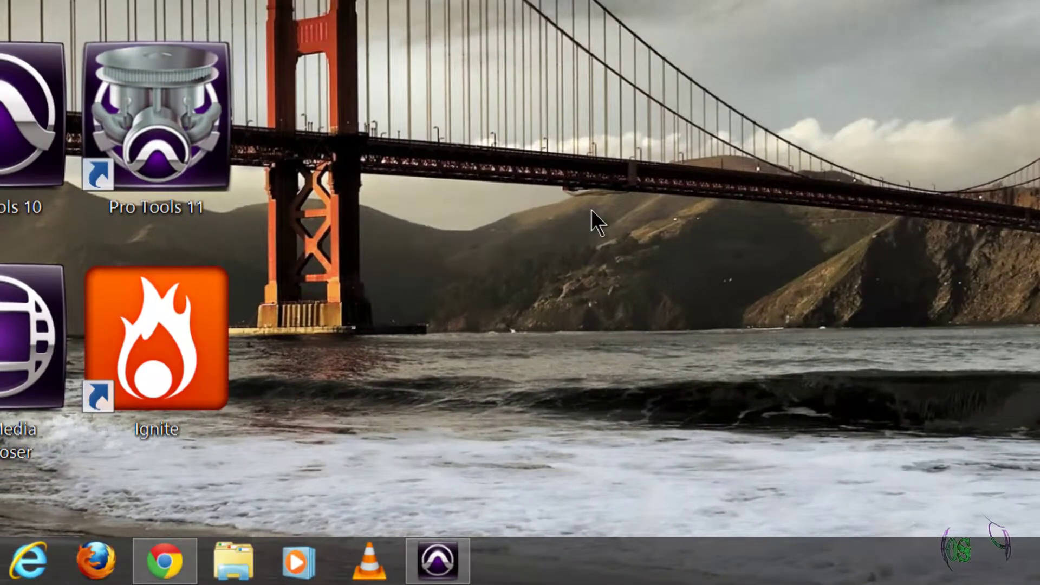
right_click(205, 108)
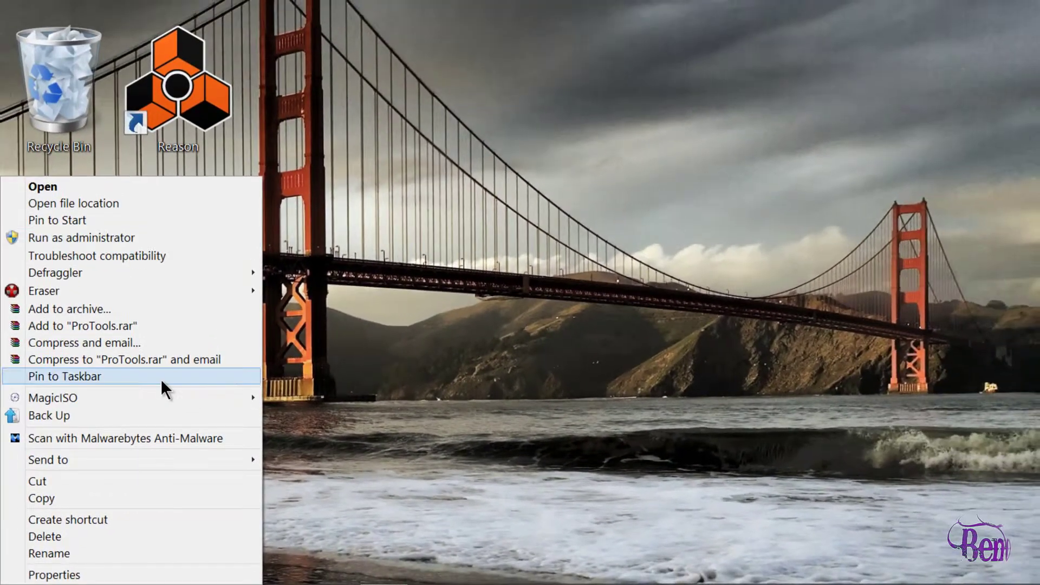
left_click(161, 378)
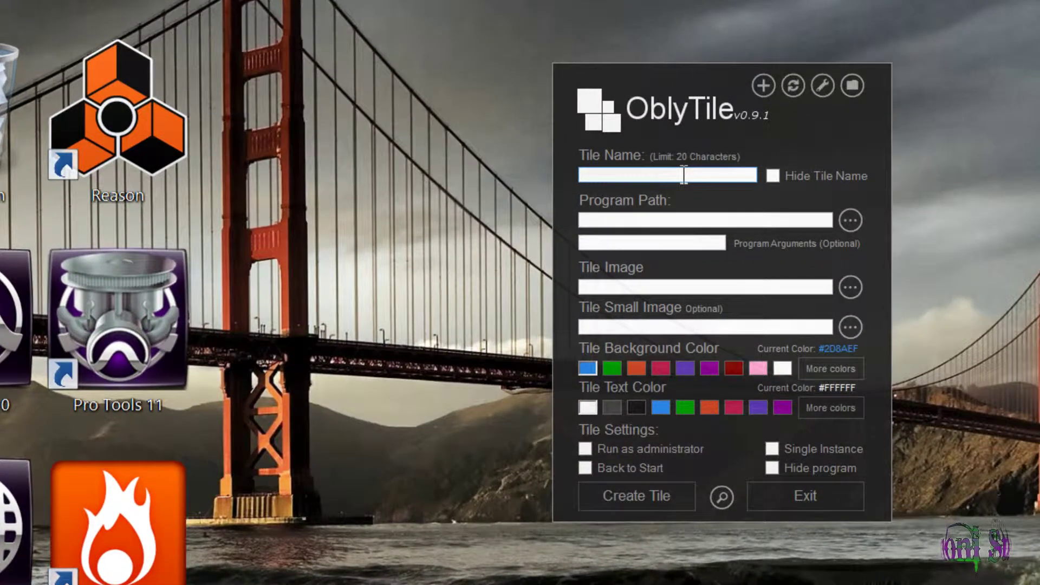
Name the OblyTile tile 'Pro Tools 11' and set its program path to ProTools.exe
type("Pro Tools 11")
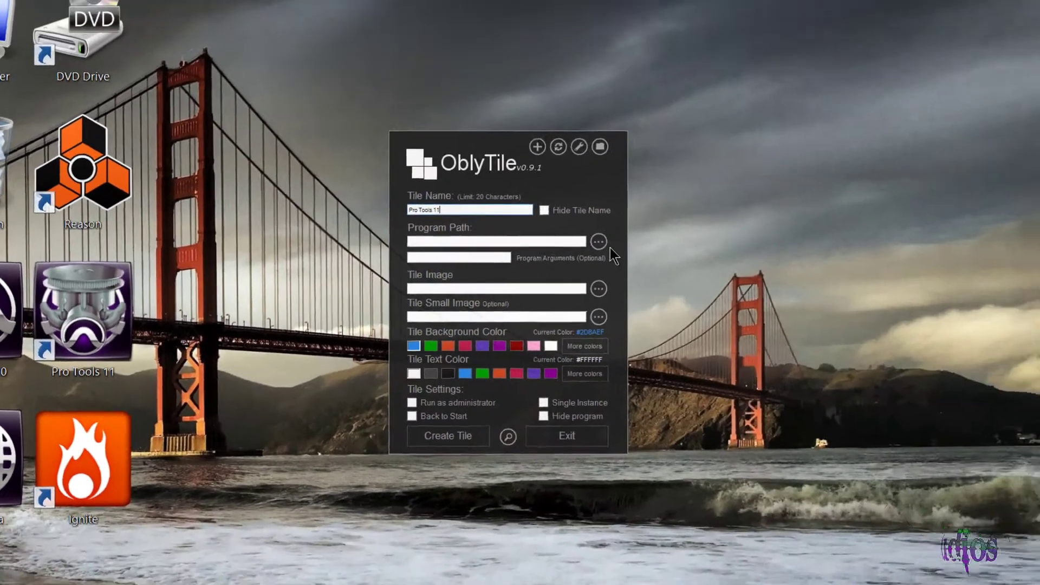
left_click(851, 220)
scroll(701, 352, "down", 20)
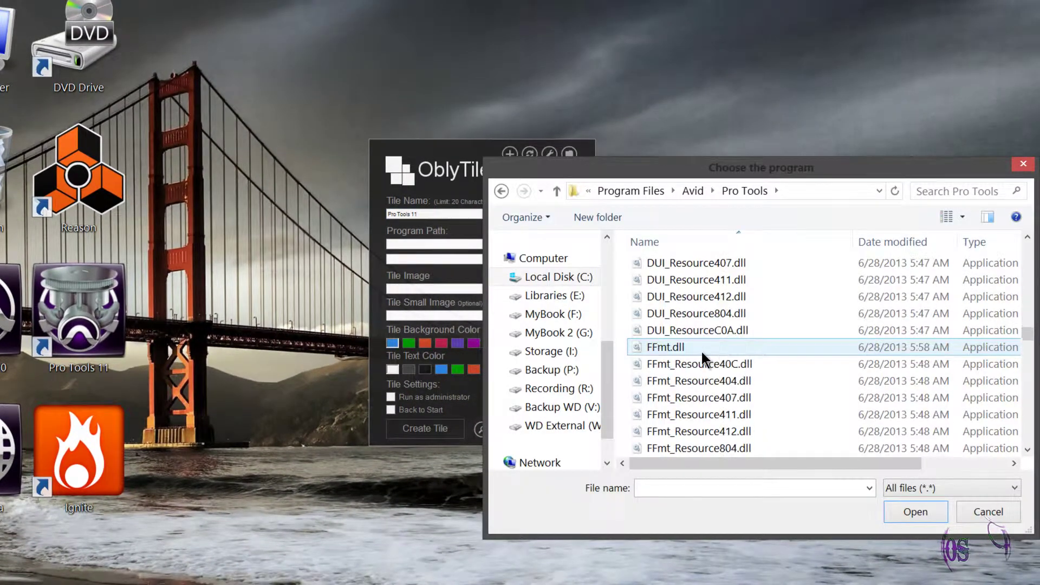
left_click(701, 362)
left_click(915, 511)
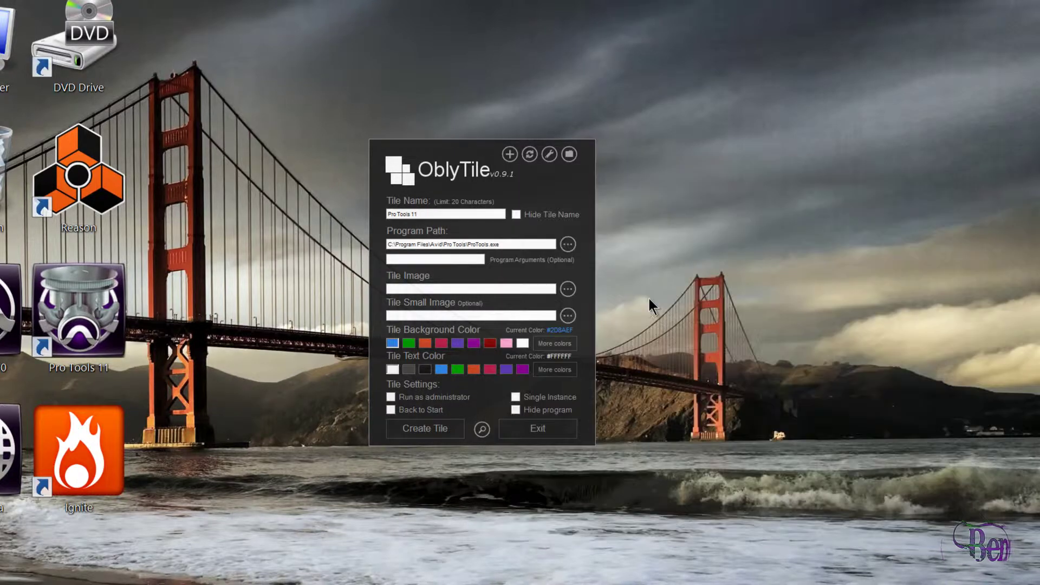
Use PT11 Engine Icon-FLATglow.png as the tile image and preview it
left_click(568, 289)
scroll(638, 339, "down", 1)
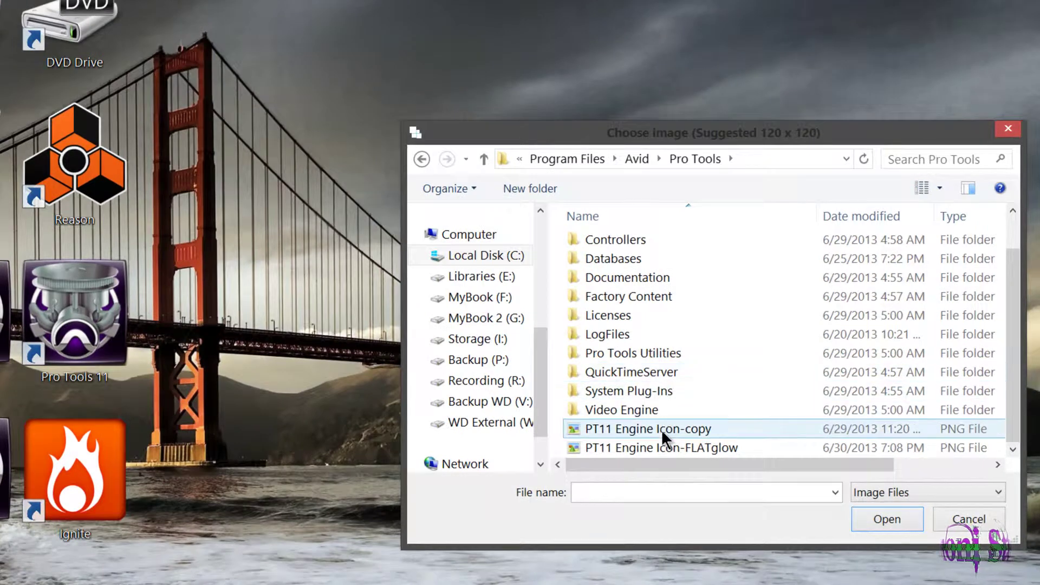
left_click(619, 435)
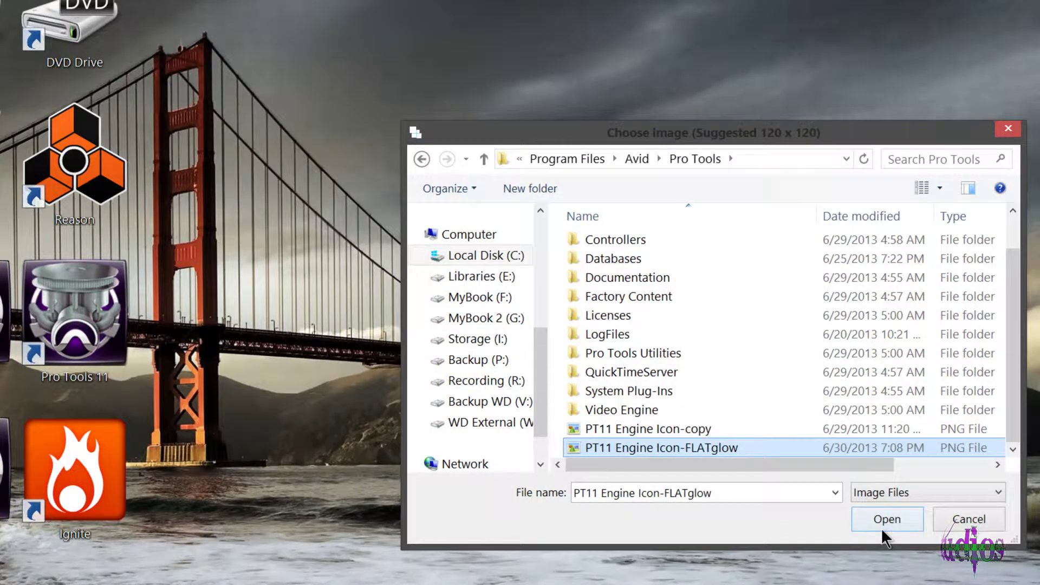
left_click(870, 518)
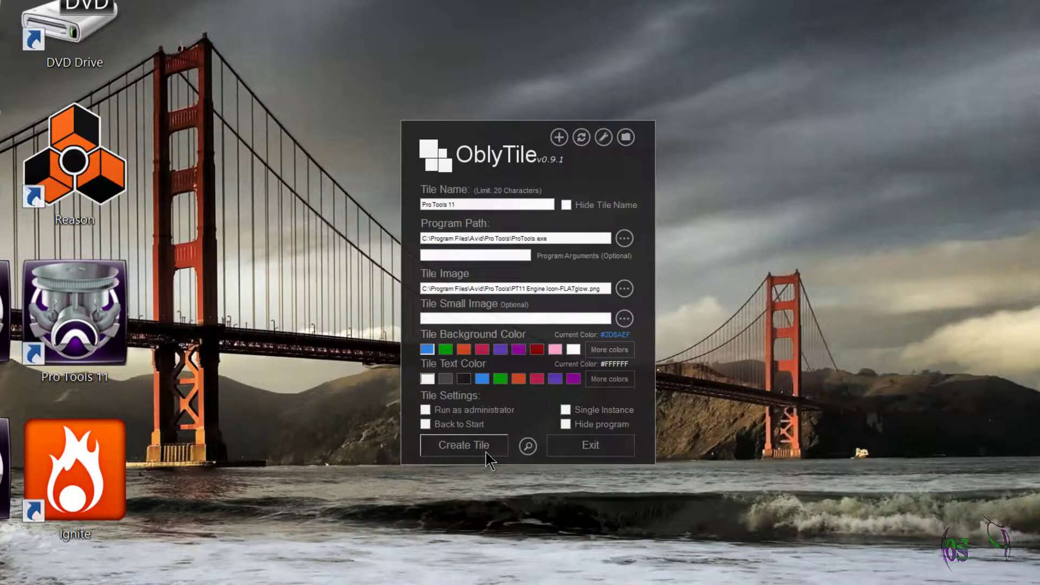
left_click(548, 459)
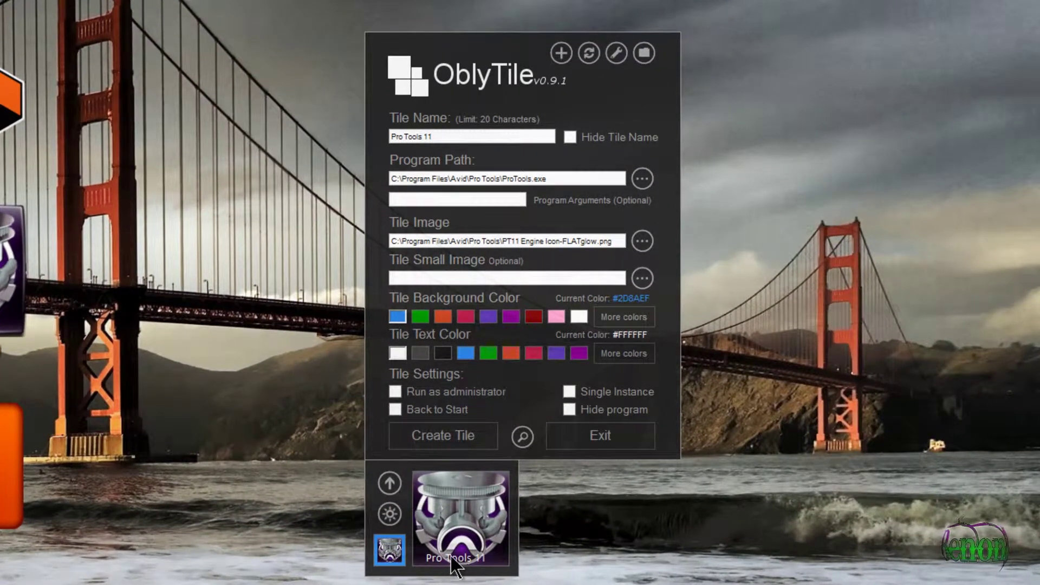
Hide the tile name, set a grey 474A4D background, and create the tile
left_click(570, 136)
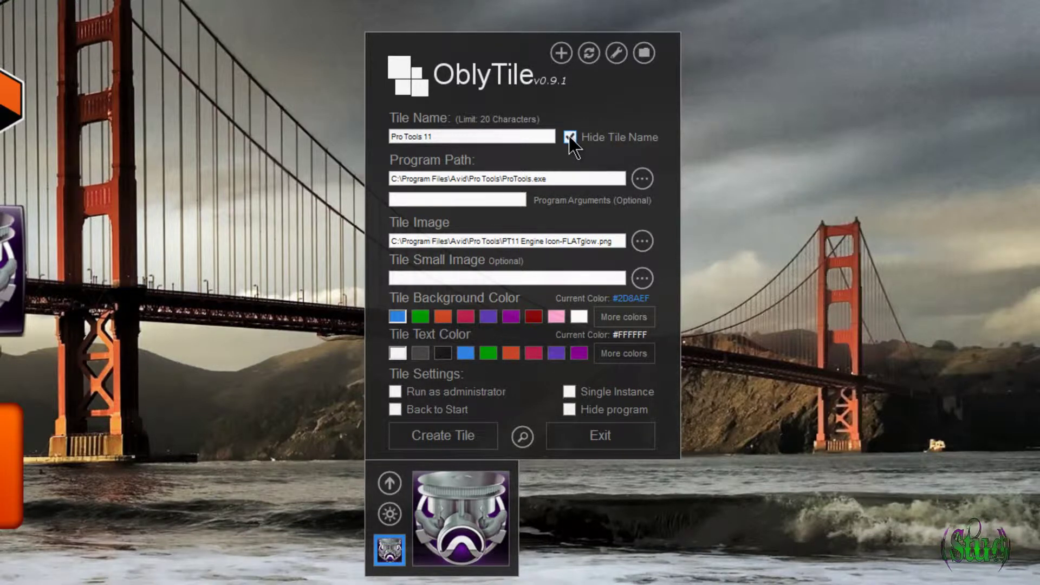
left_click(606, 321)
left_click(658, 434)
left_click(784, 467)
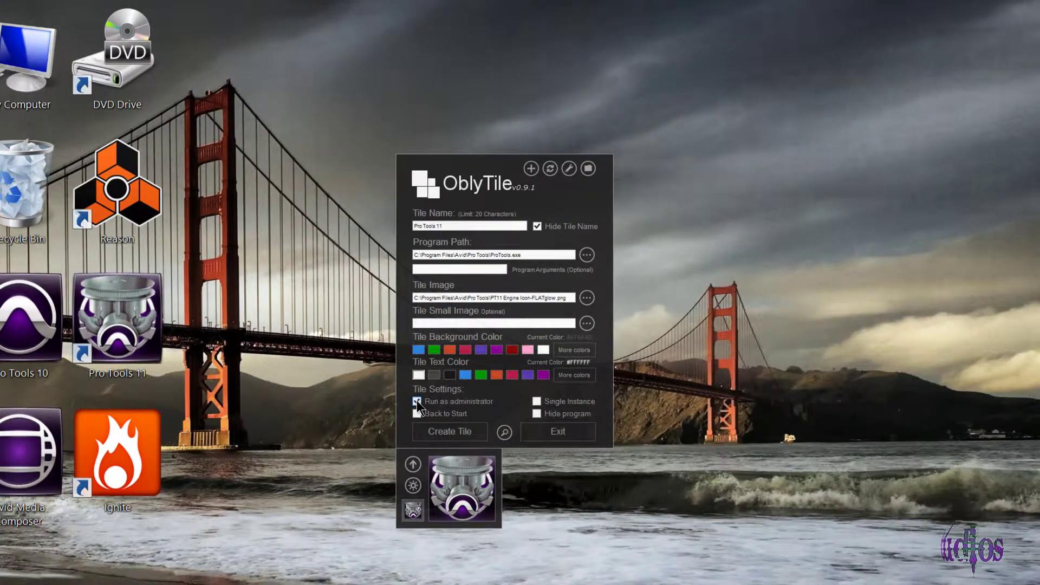
left_click(454, 433)
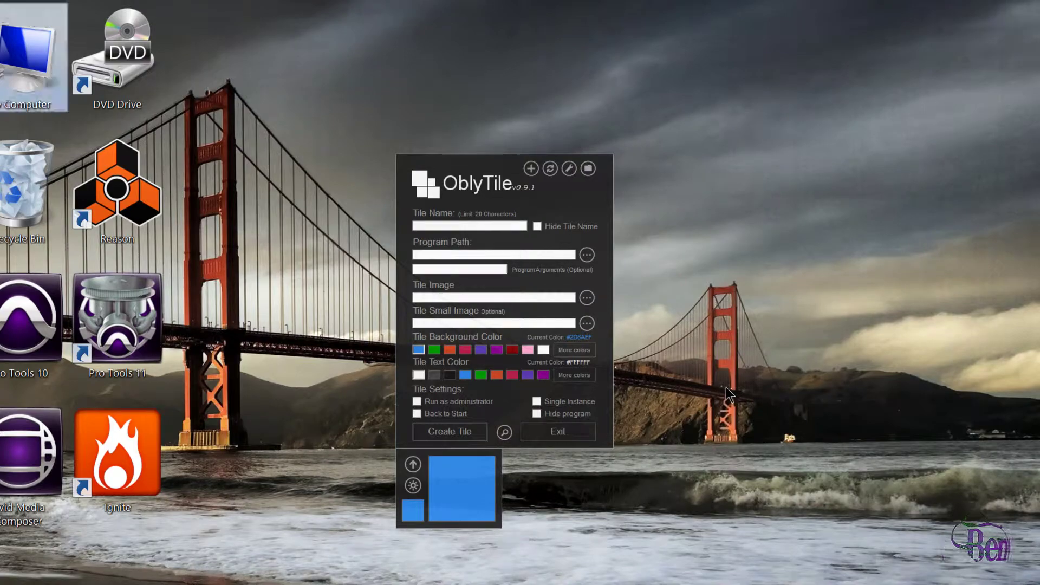
Drag the new engine-icon tile into the Avid group and unpin the original Pro Tools 11 tile
key("alt+F4")
key("super")
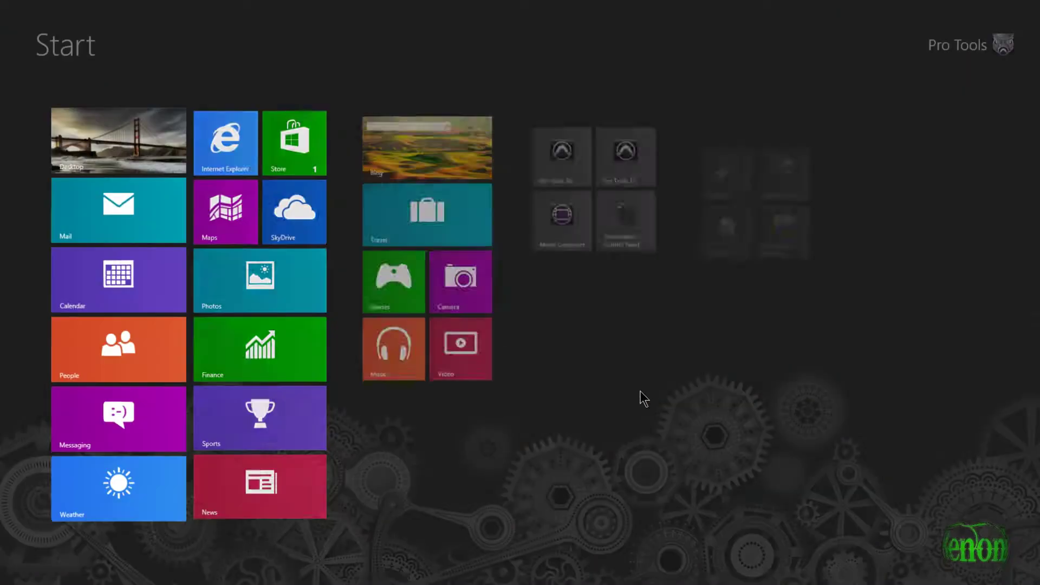
scroll(634, 399, "down", 2)
left_click_drag(894, 462, 485, 132)
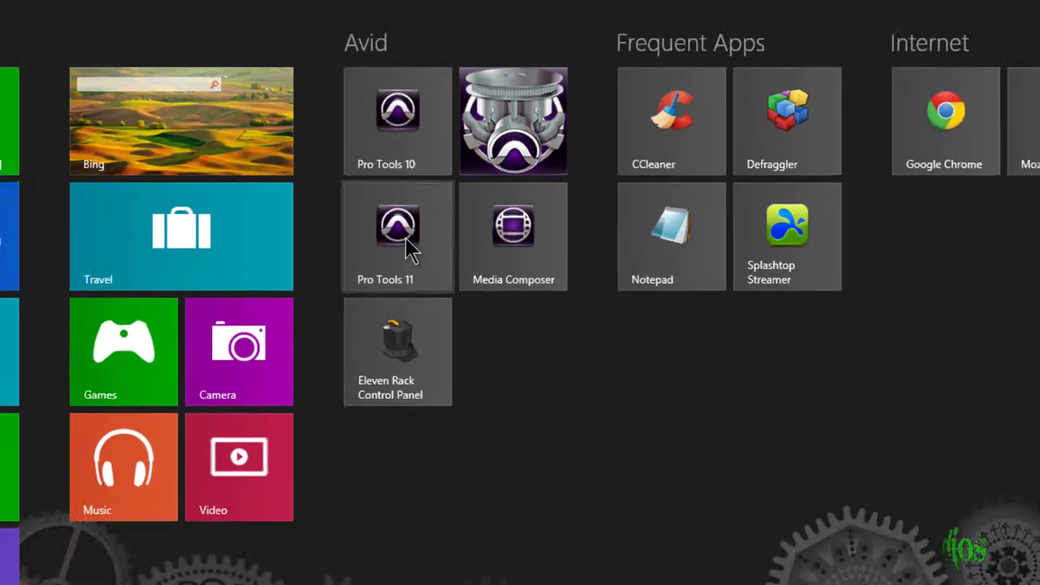
right_click(357, 288)
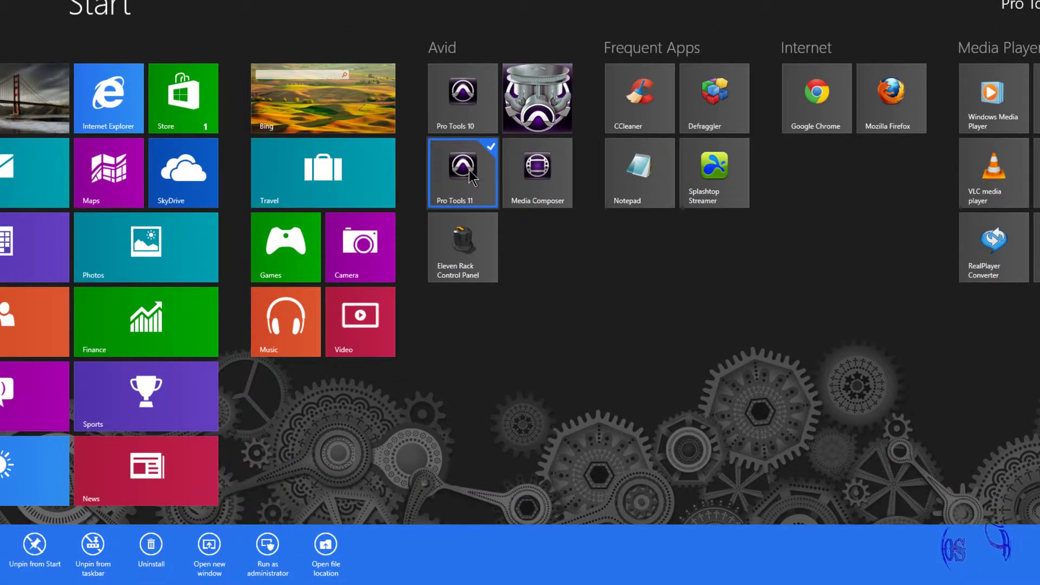
left_click(32, 547)
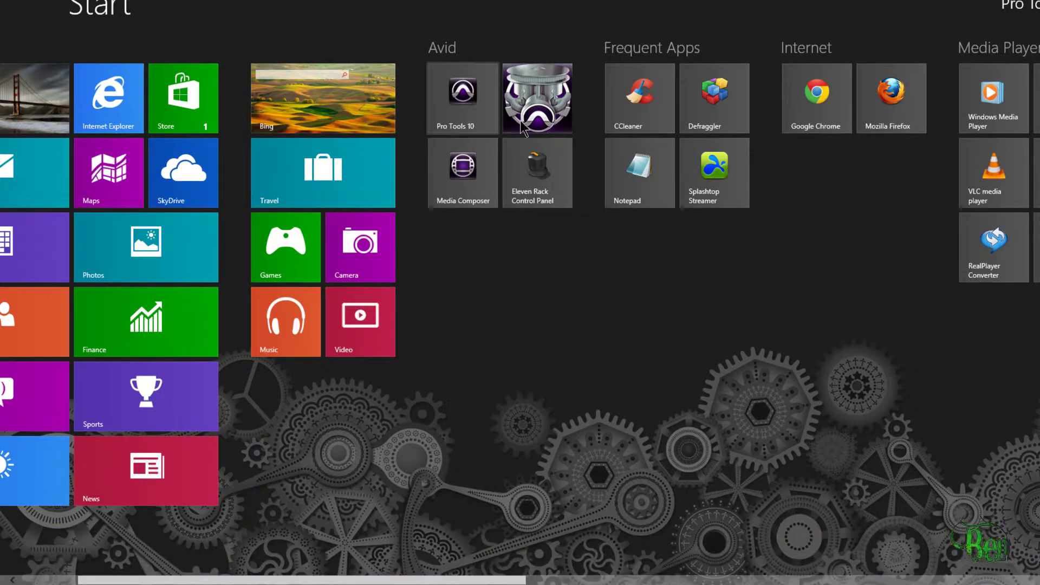